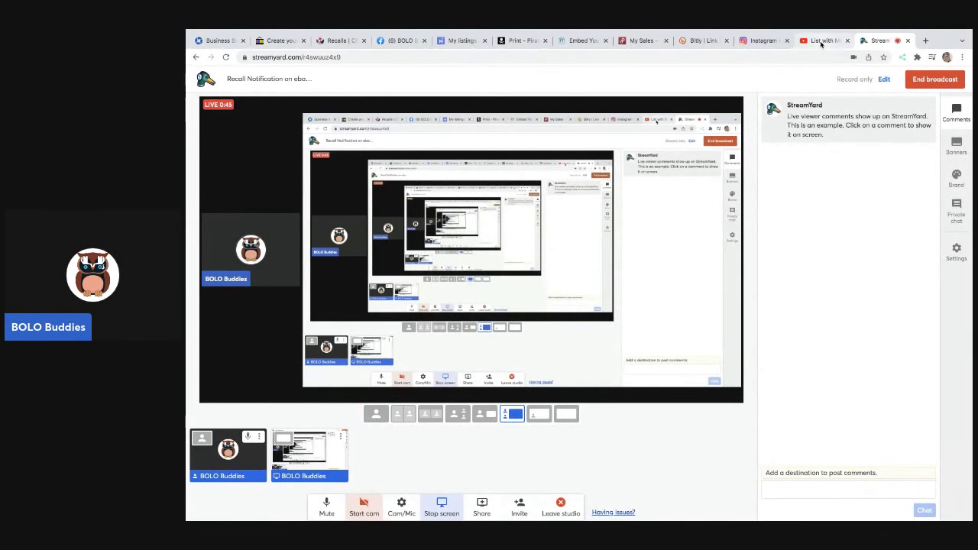
- Switch to the YouTube tab and play the List with Me on eBay stream replay
{"action": "left_click", "coordinate": [822, 44]}
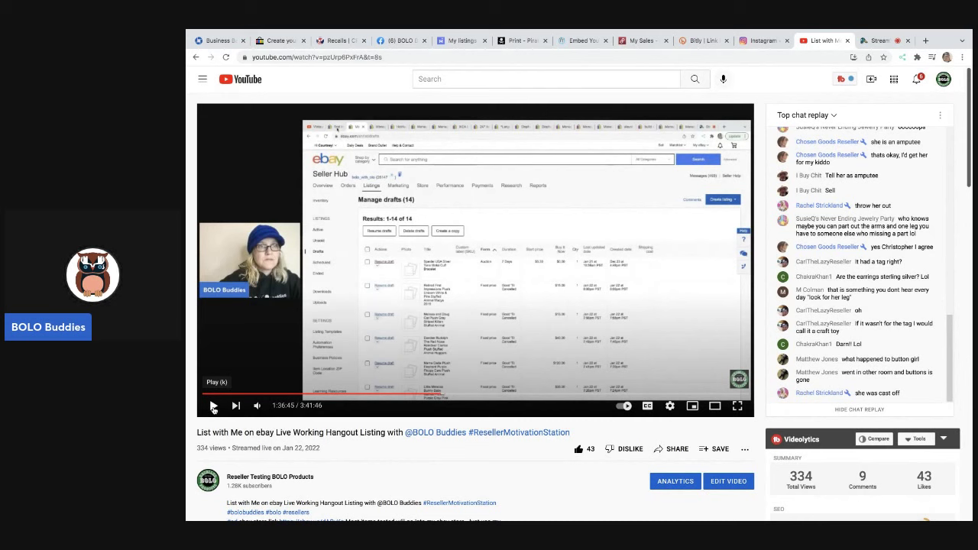
{"action": "left_click", "coordinate": [213, 407]}
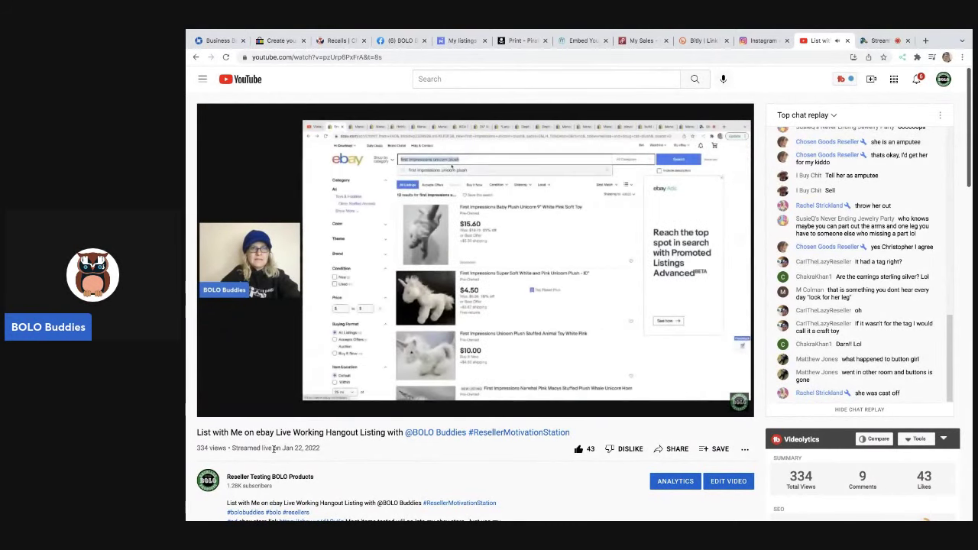
- Pause the replay at 1:38:35 on the Pottery Barn Kids Anna plush doll results
{"action": "mouse_move", "coordinate": [220, 407]}
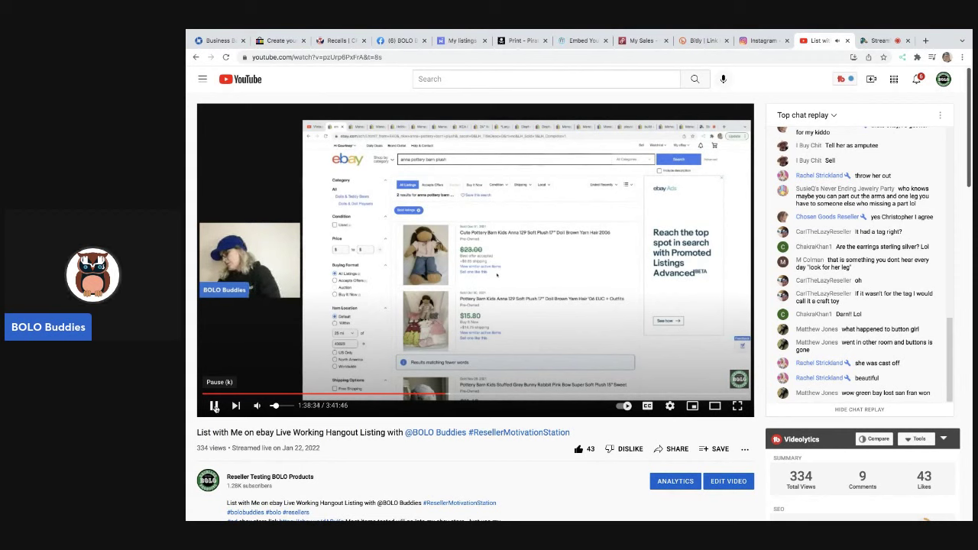
{"action": "left_click", "coordinate": [215, 407]}
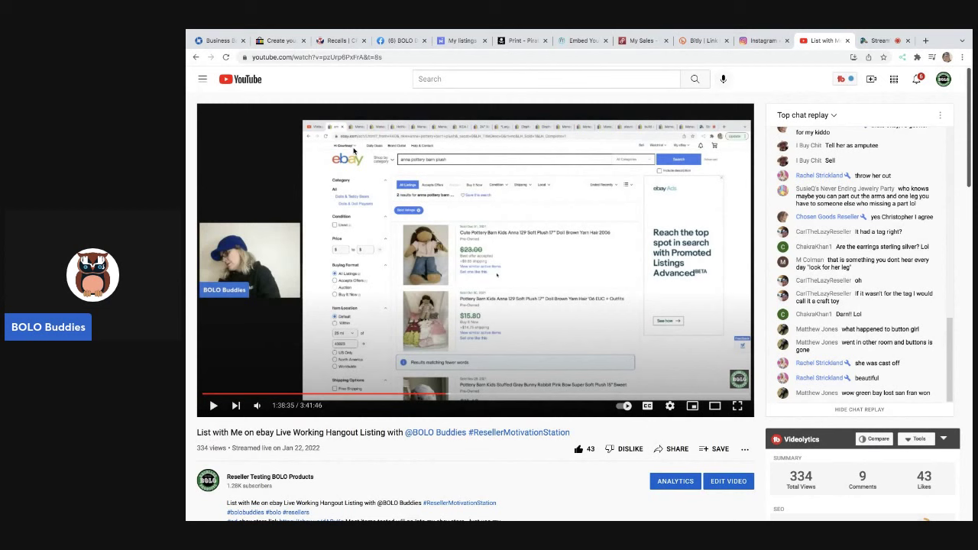
- Return to the 'Create your listing' tab showing the CPSC recall warning
{"action": "left_click", "coordinate": [287, 42]}
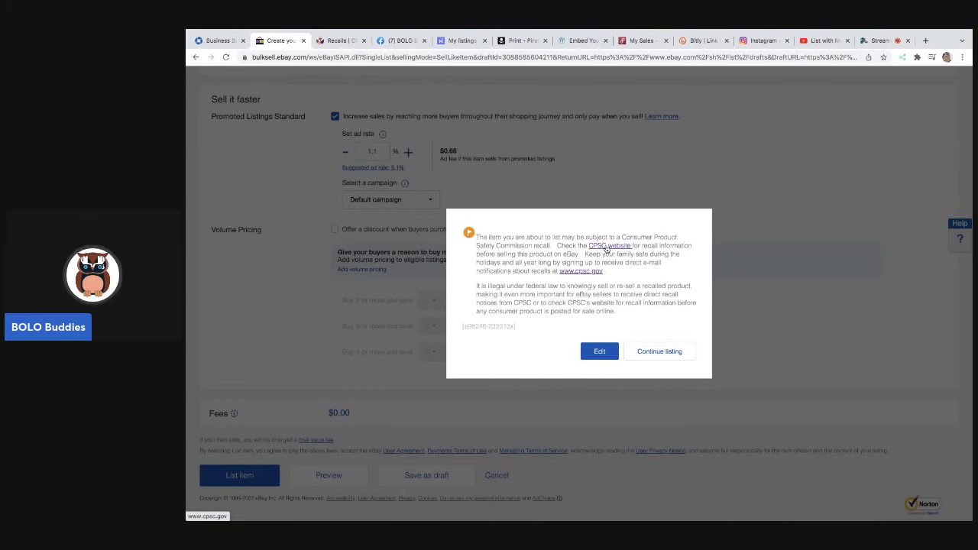
- Open the CPSC website from the recall warning and go to its Recalls page
{"action": "left_click", "coordinate": [607, 247]}
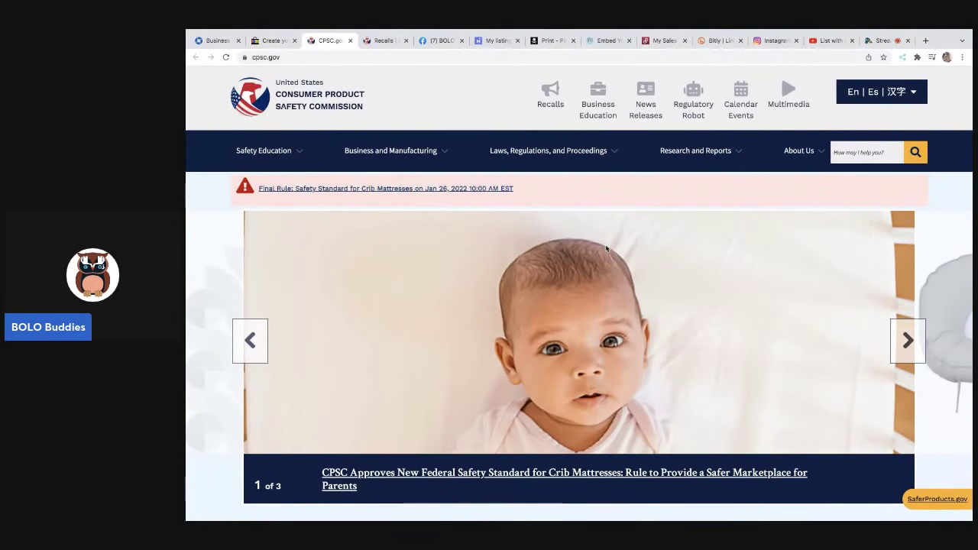
{"action": "scroll", "coordinate": [553, 162], "scroll_direction": "down", "scroll_amount": 3}
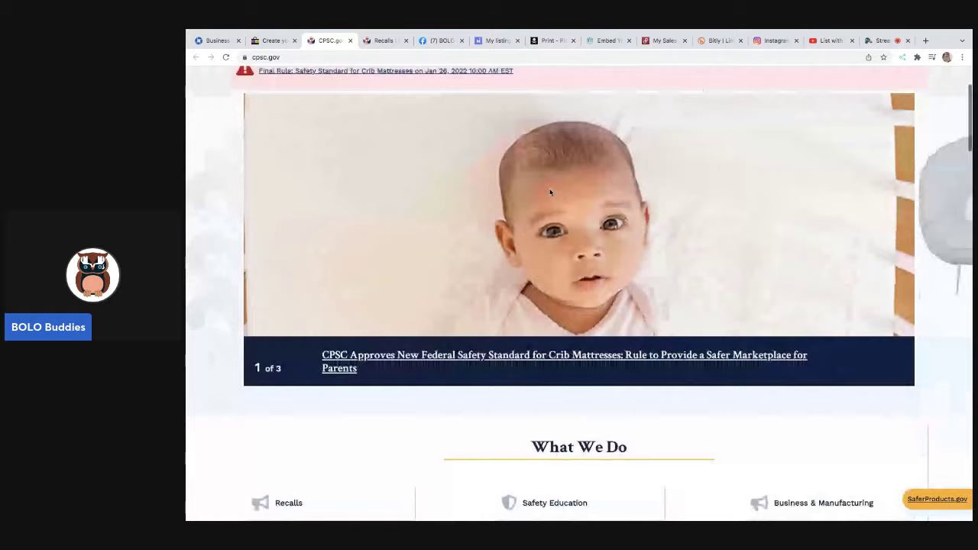
{"action": "scroll", "coordinate": [550, 190], "scroll_direction": "up", "scroll_amount": 2}
{"action": "scroll", "coordinate": [544, 159], "scroll_direction": "up", "scroll_amount": 1}
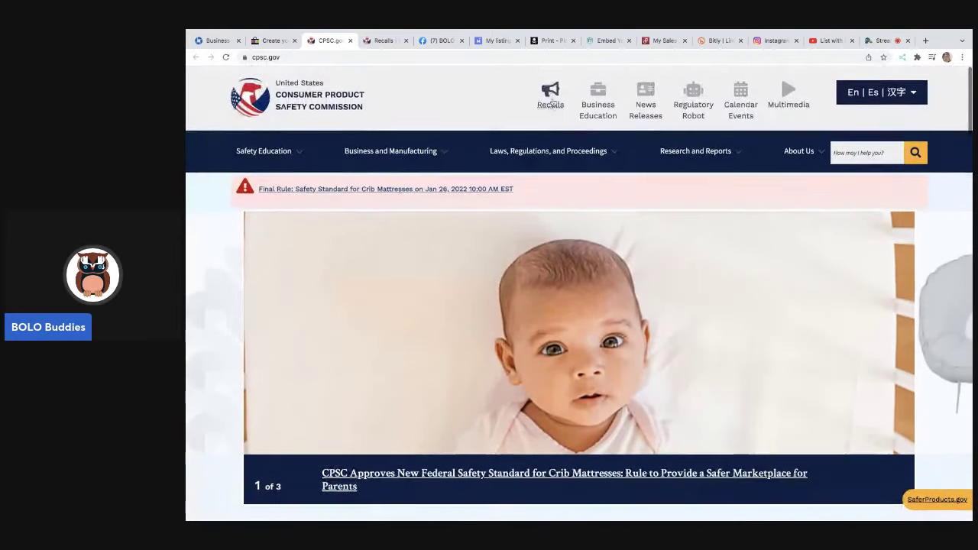
{"action": "left_click", "coordinate": [550, 95]}
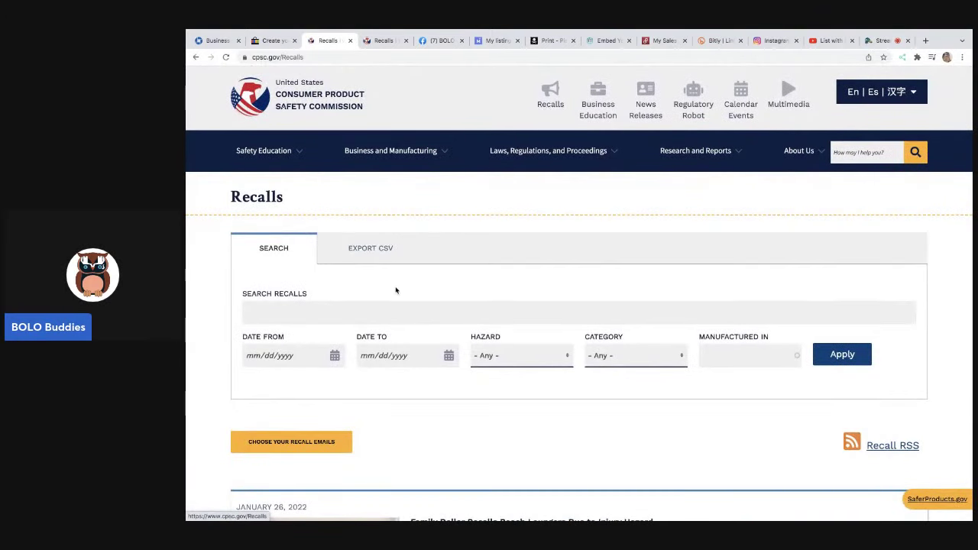
- Enter 'pottery barn' as the recall search and choose the Dolls or Plush Toys category
{"action": "left_click", "coordinate": [317, 312]}
{"action": "type", "text": "pot"}
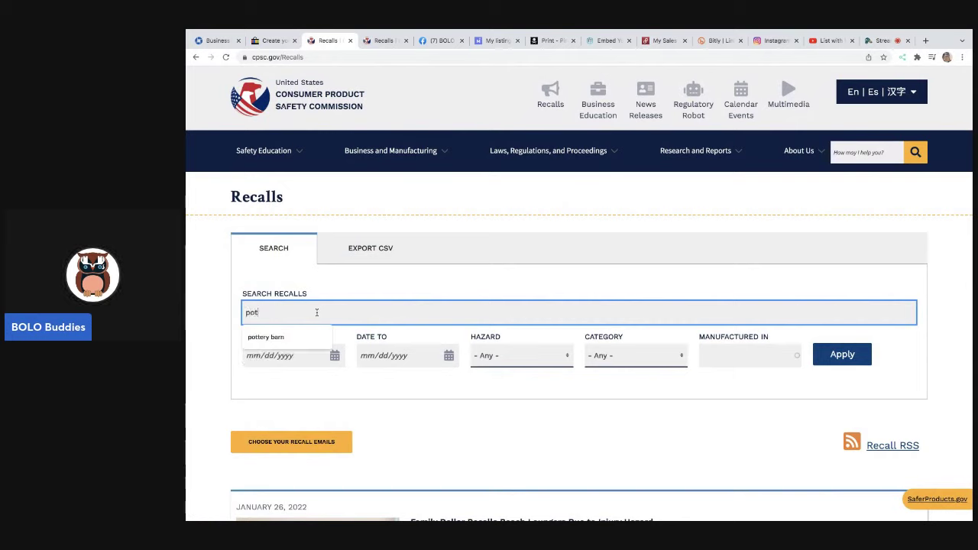
{"action": "type", "text": "tery barn"}
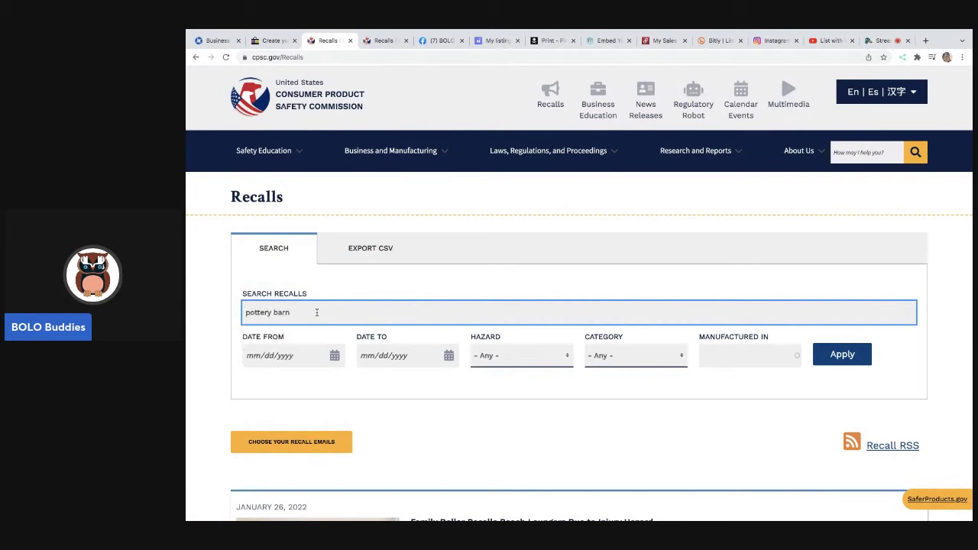
{"action": "left_click", "coordinate": [683, 357]}
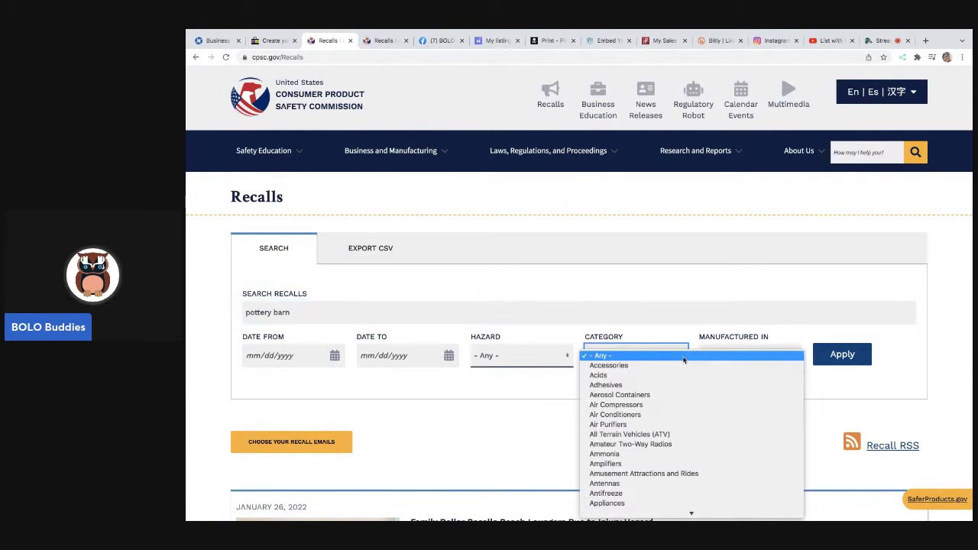
{"action": "scroll", "coordinate": [673, 386], "scroll_direction": "down", "scroll_amount": 5}
{"action": "scroll", "coordinate": [667, 393], "scroll_direction": "down", "scroll_amount": 15}
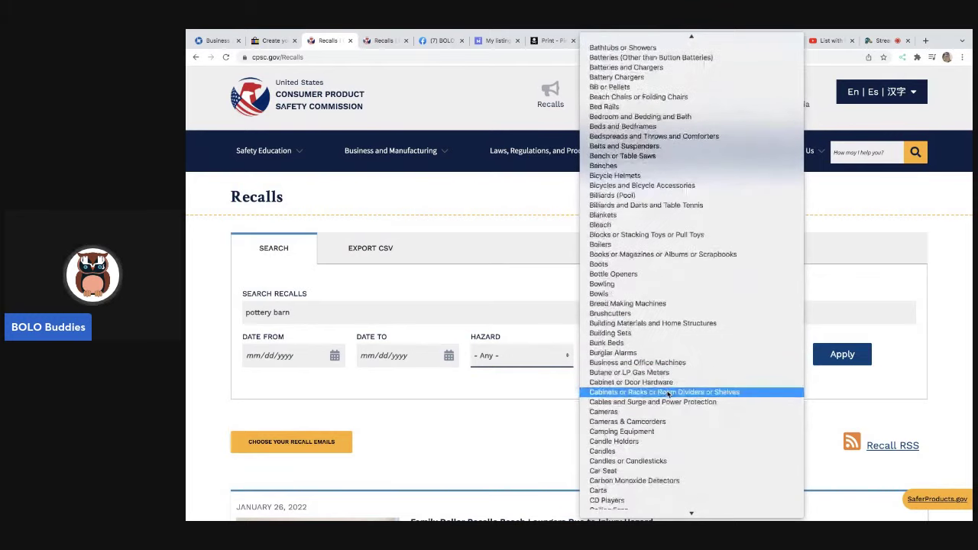
{"action": "scroll", "coordinate": [668, 393], "scroll_direction": "down", "scroll_amount": 4}
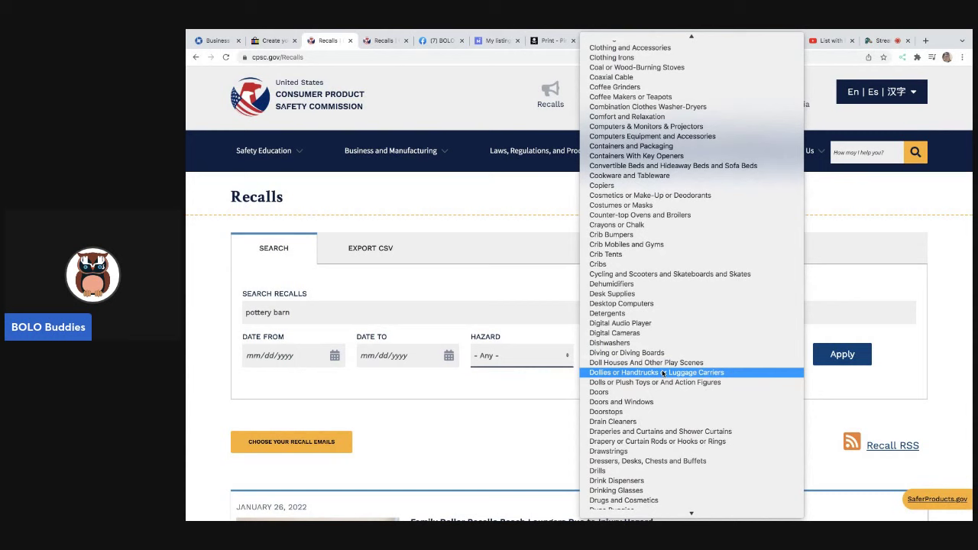
{"action": "left_click", "coordinate": [665, 382]}
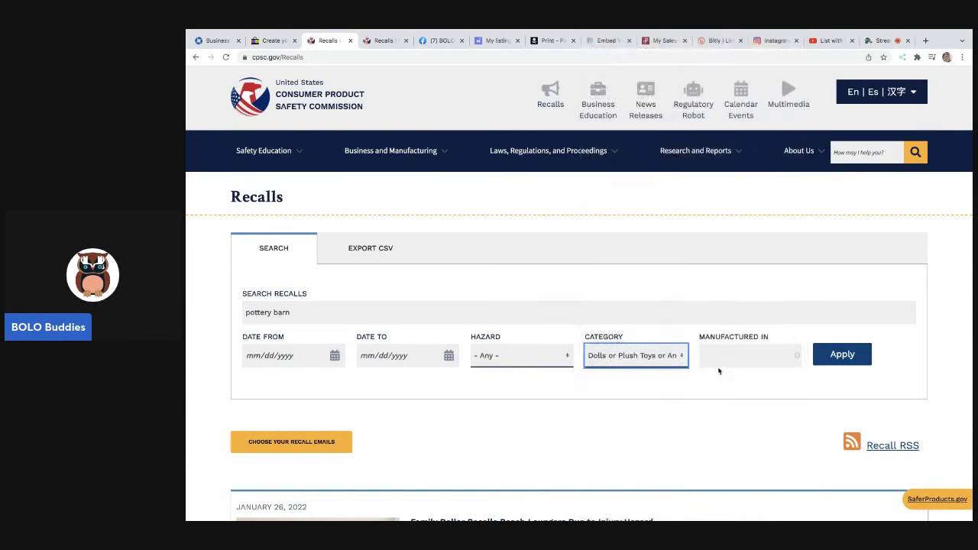
- Apply the search and scroll to the Sept 08, 2011 Pottery Barn Kids doll strangulation recall
{"action": "left_click", "coordinate": [835, 356]}
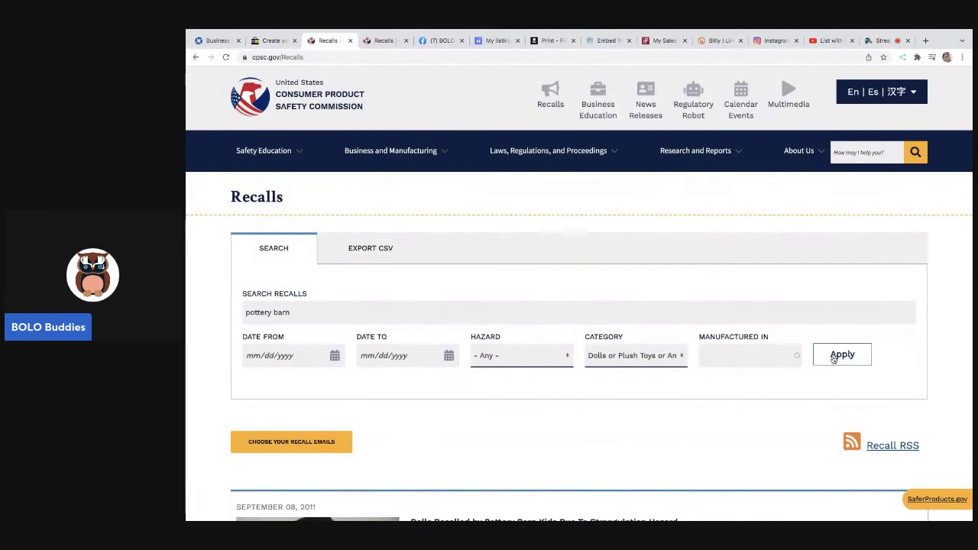
{"action": "scroll", "coordinate": [769, 403], "scroll_direction": "down", "scroll_amount": 2}
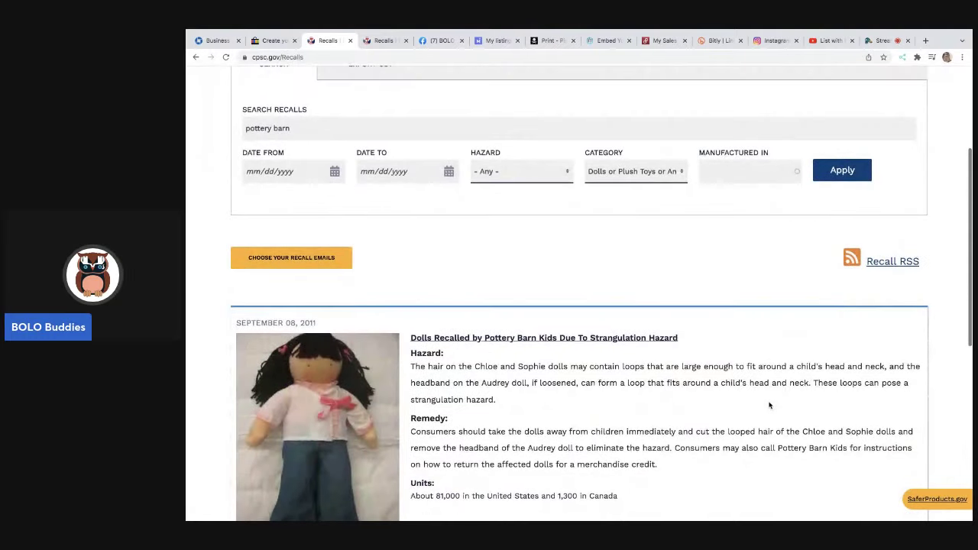
{"action": "scroll", "coordinate": [769, 405], "scroll_direction": "down", "scroll_amount": 2}
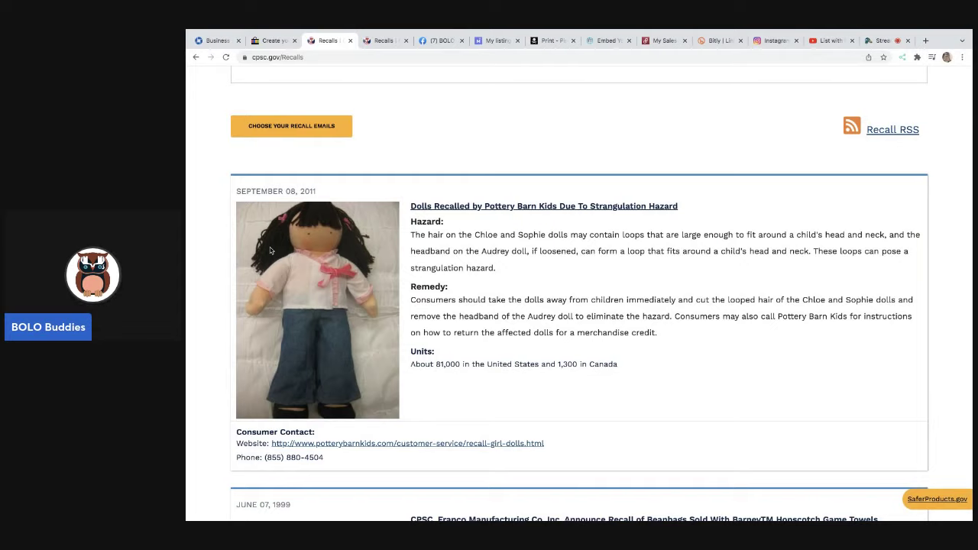
{"action": "scroll", "coordinate": [270, 247], "scroll_direction": "up", "scroll_amount": 5}
{"action": "scroll", "coordinate": [270, 247], "scroll_direction": "down", "scroll_amount": 5}
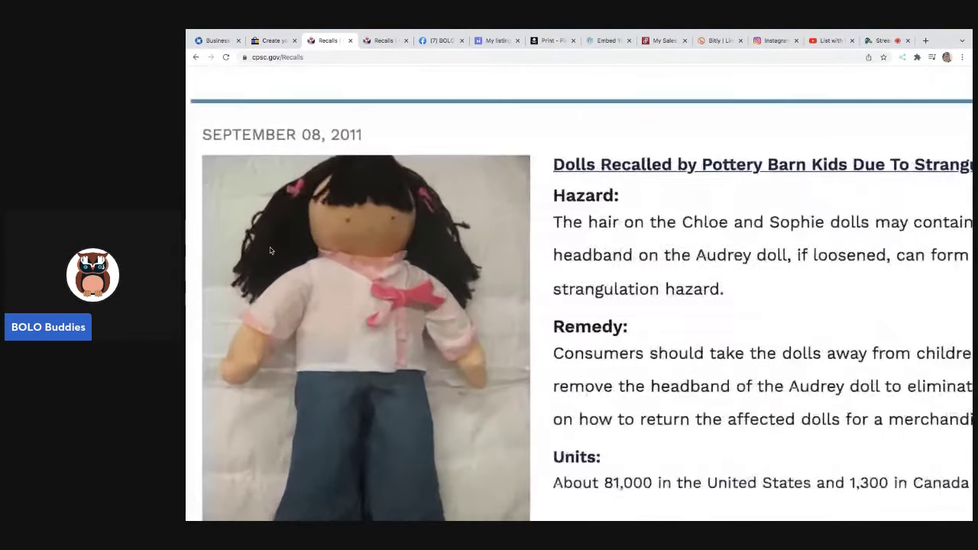
{"action": "scroll", "coordinate": [270, 249], "scroll_direction": "down", "scroll_amount": 5}
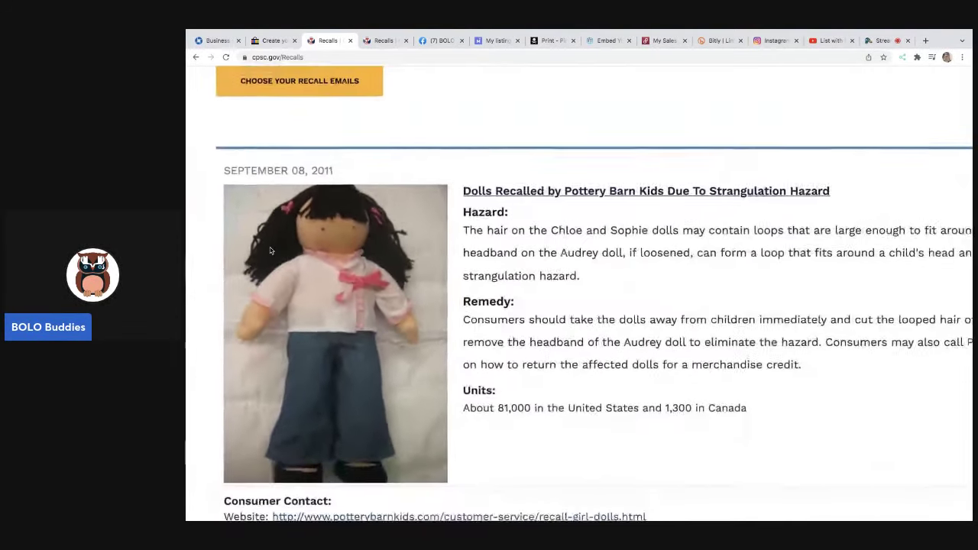
{"action": "scroll", "coordinate": [270, 250], "scroll_direction": "down", "scroll_amount": 2}
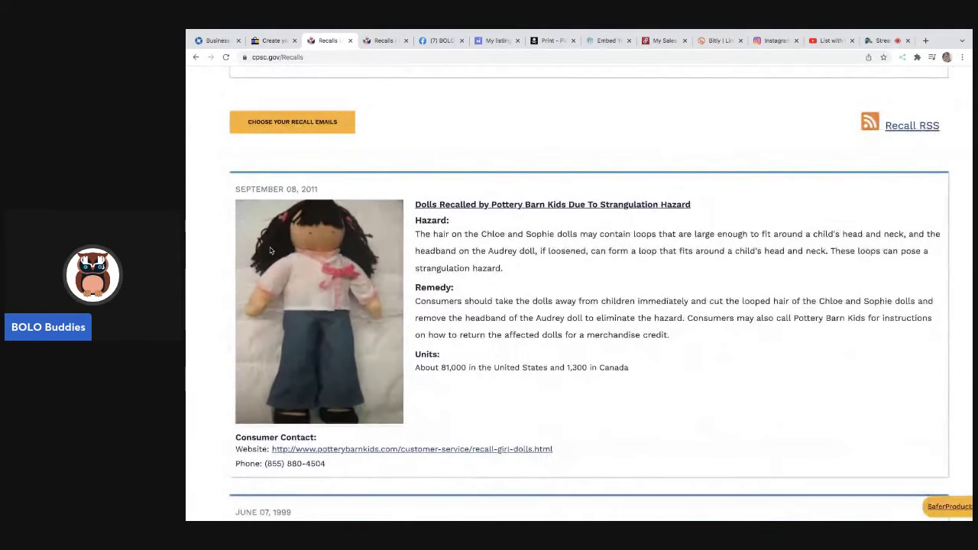
{"action": "scroll", "coordinate": [269, 250], "scroll_direction": "down", "scroll_amount": 2}
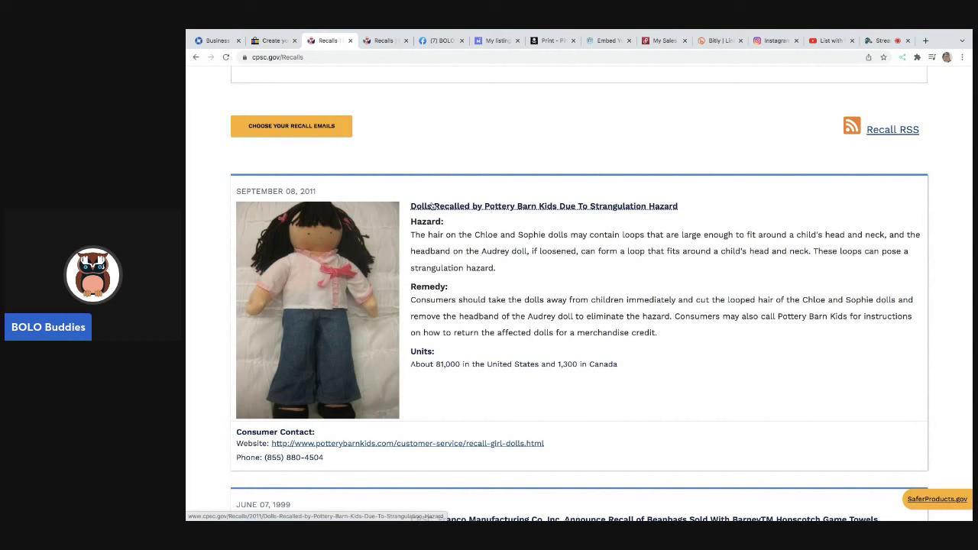
- Back on the doll listing, dismiss the recall warning with Edit and save as draft
{"action": "left_click", "coordinate": [272, 42]}
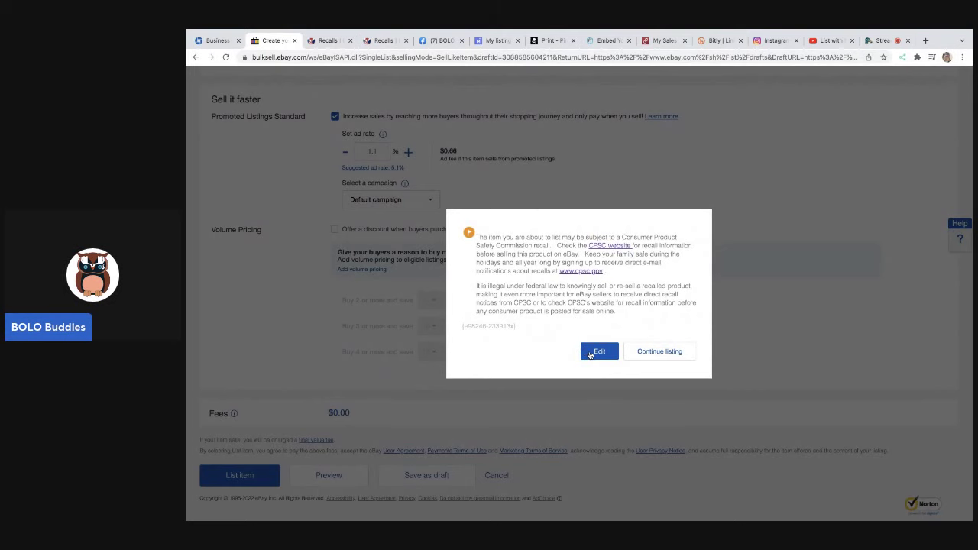
{"action": "left_click", "coordinate": [590, 354]}
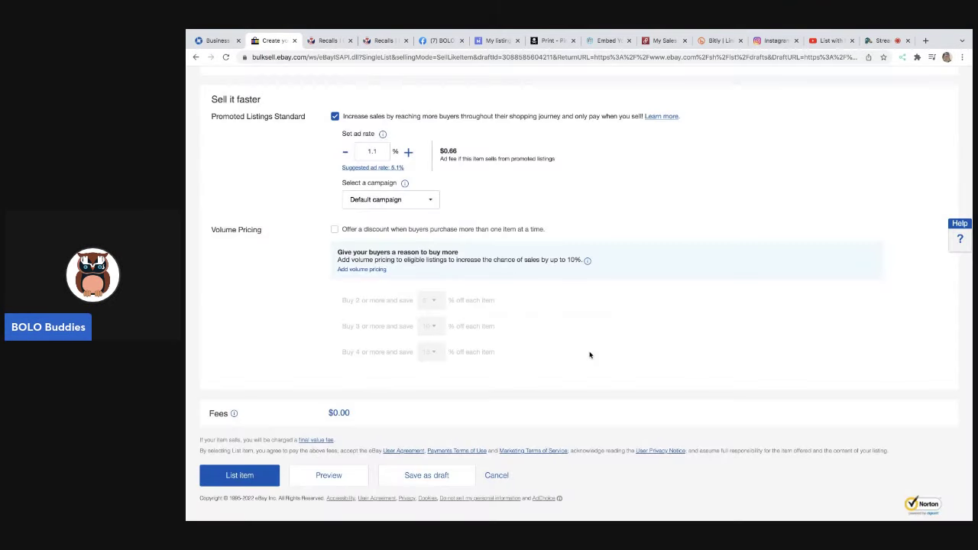
{"action": "left_click", "coordinate": [436, 474]}
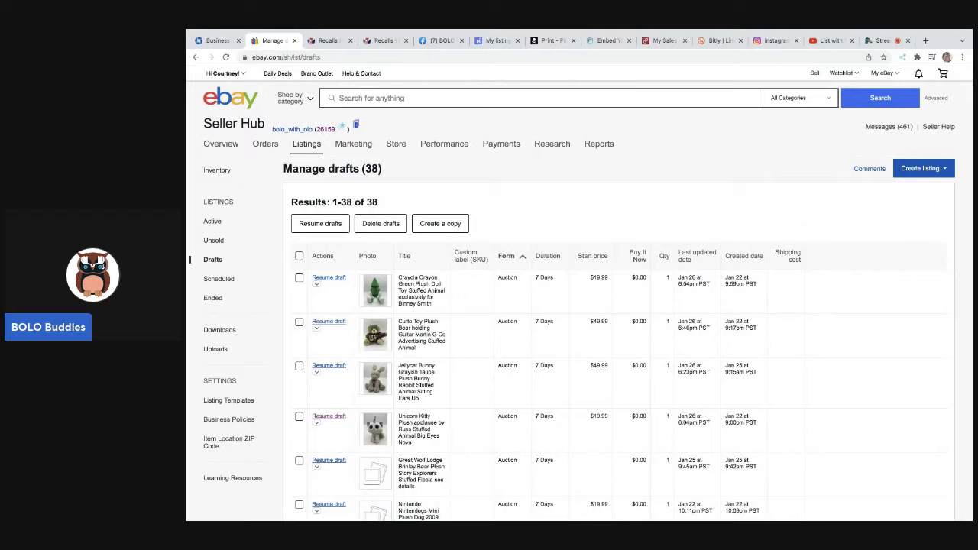
- Select the Pottery Barn Kids doll draft and delete it, leaving 37 drafts
{"action": "scroll", "coordinate": [439, 443], "scroll_direction": "down", "scroll_amount": 4}
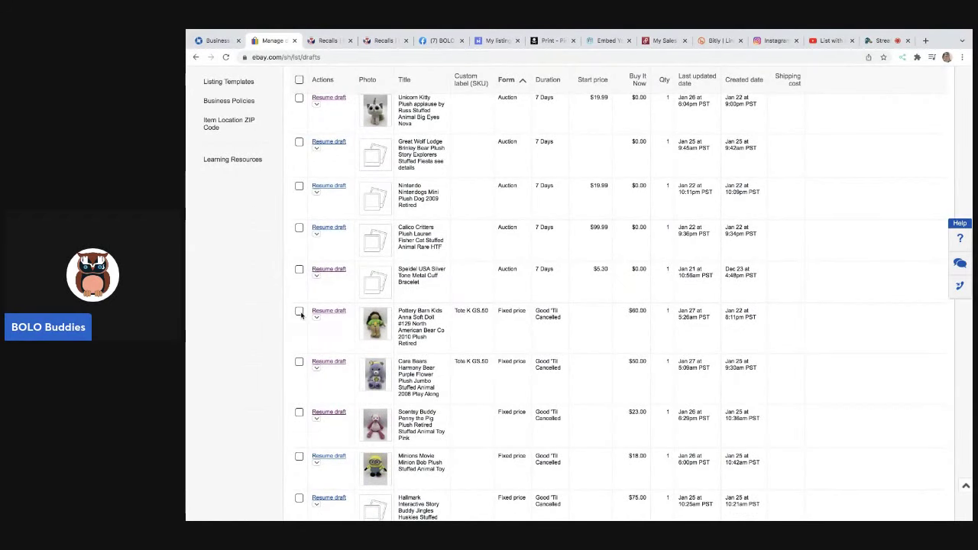
{"action": "left_click", "coordinate": [298, 312]}
{"action": "scroll", "coordinate": [349, 265], "scroll_direction": "up", "scroll_amount": 3}
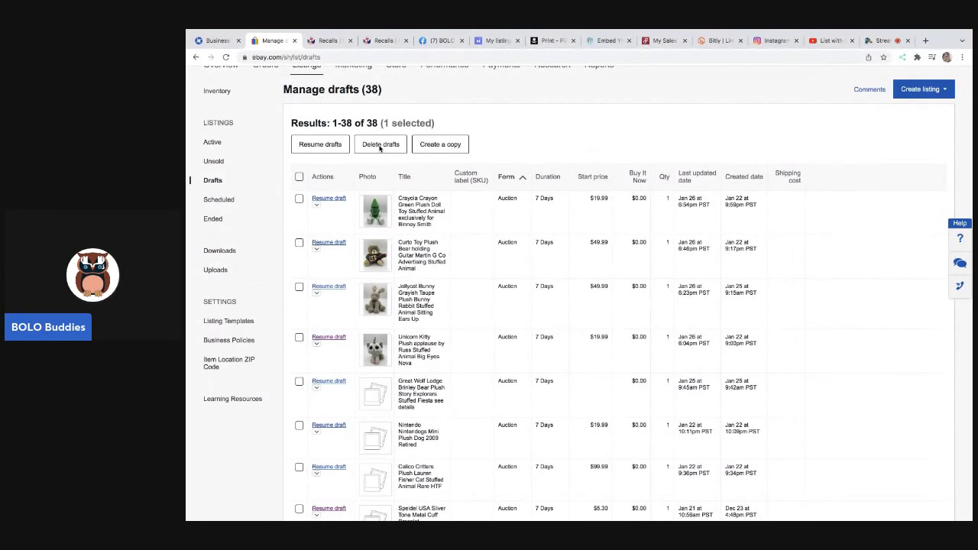
{"action": "scroll", "coordinate": [379, 148], "scroll_direction": "down", "scroll_amount": 3}
{"action": "scroll", "coordinate": [379, 148], "scroll_direction": "up", "scroll_amount": 3}
{"action": "left_click", "coordinate": [379, 146]}
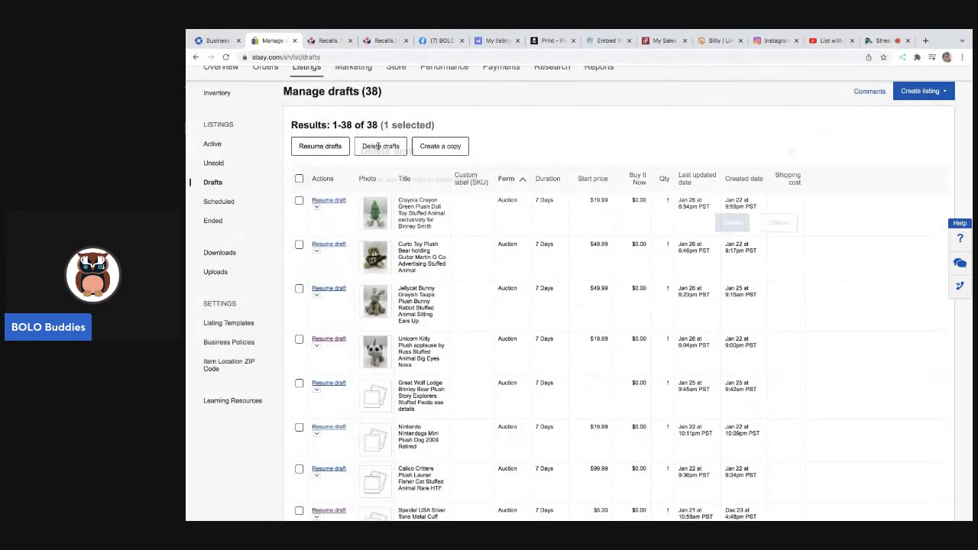
{"action": "left_click", "coordinate": [727, 225]}
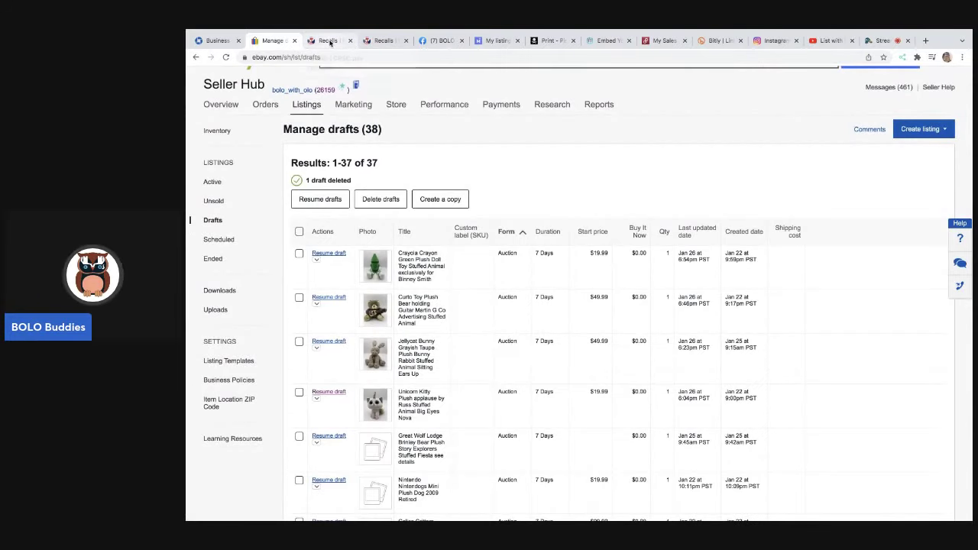
- Switch to the Recalls tab showing the 2011 Pottery Barn Kids doll recall
{"action": "left_click", "coordinate": [328, 40]}
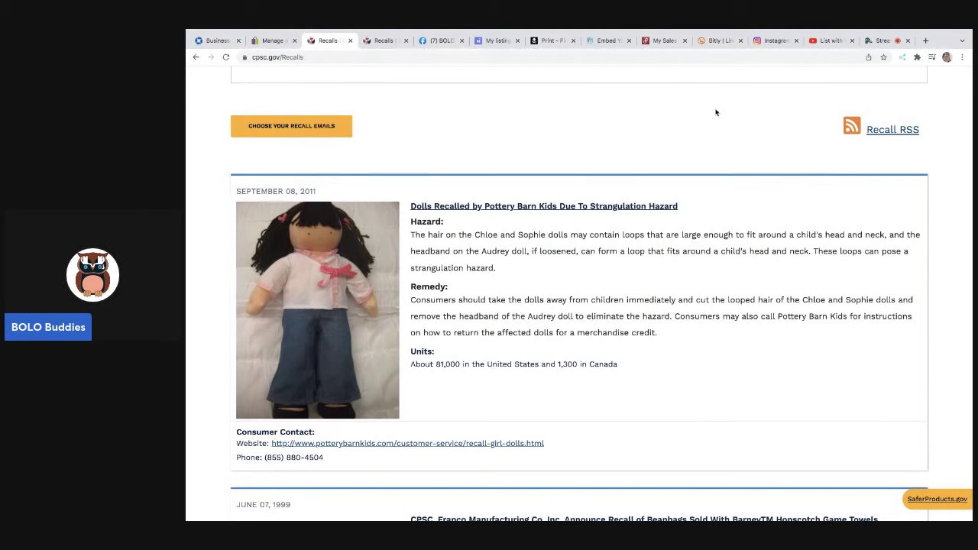
- Switch to the StreamYard tab showing the live broadcast with the screen share
{"action": "left_click", "coordinate": [879, 42]}
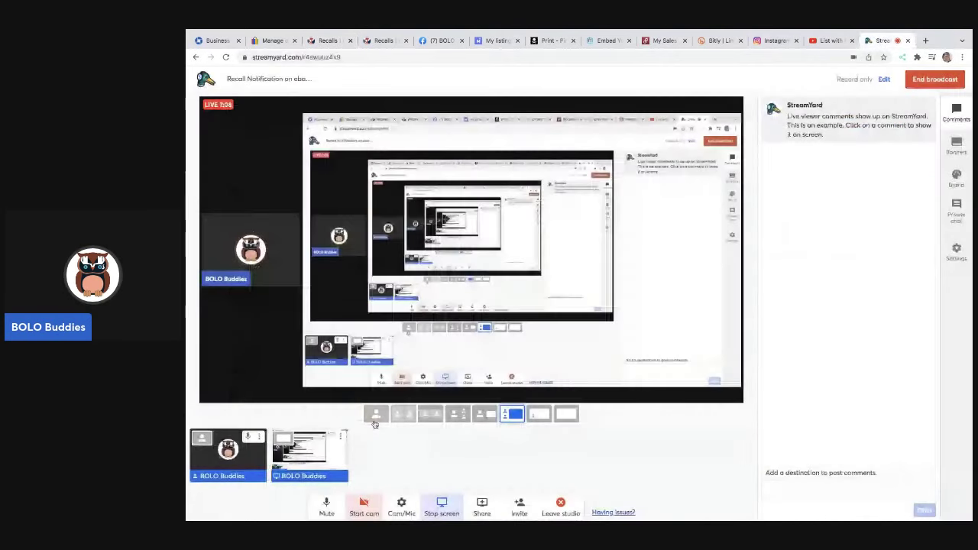